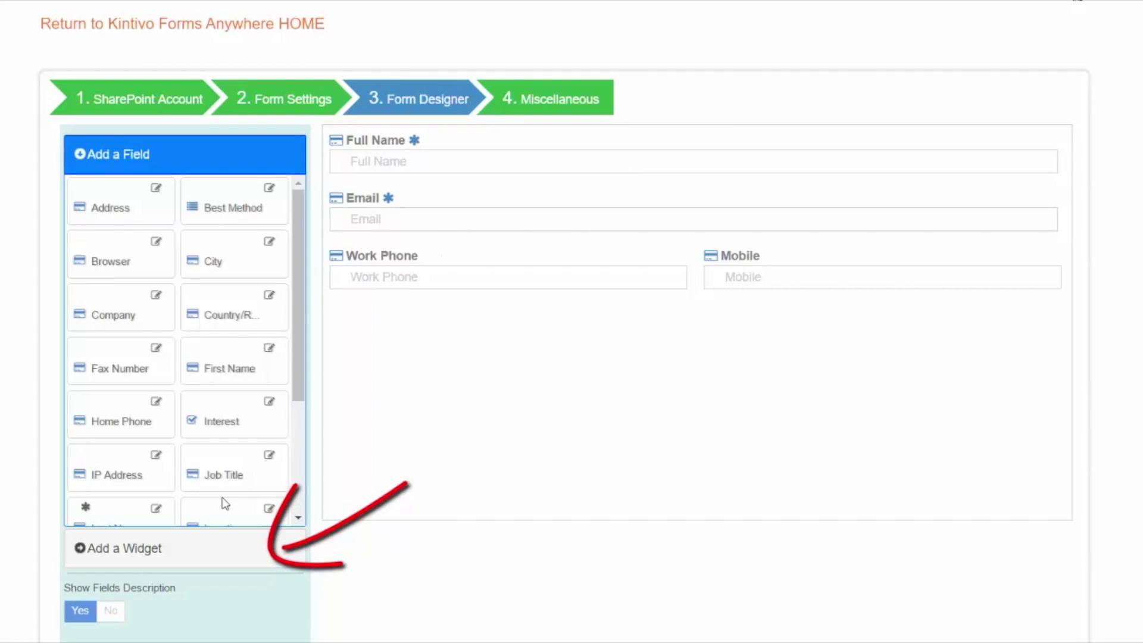
Step: Expand the 'Add a Widget' section of the Form Designer to list the available widgets
{"action": "left_click", "coordinate": [169, 568]}
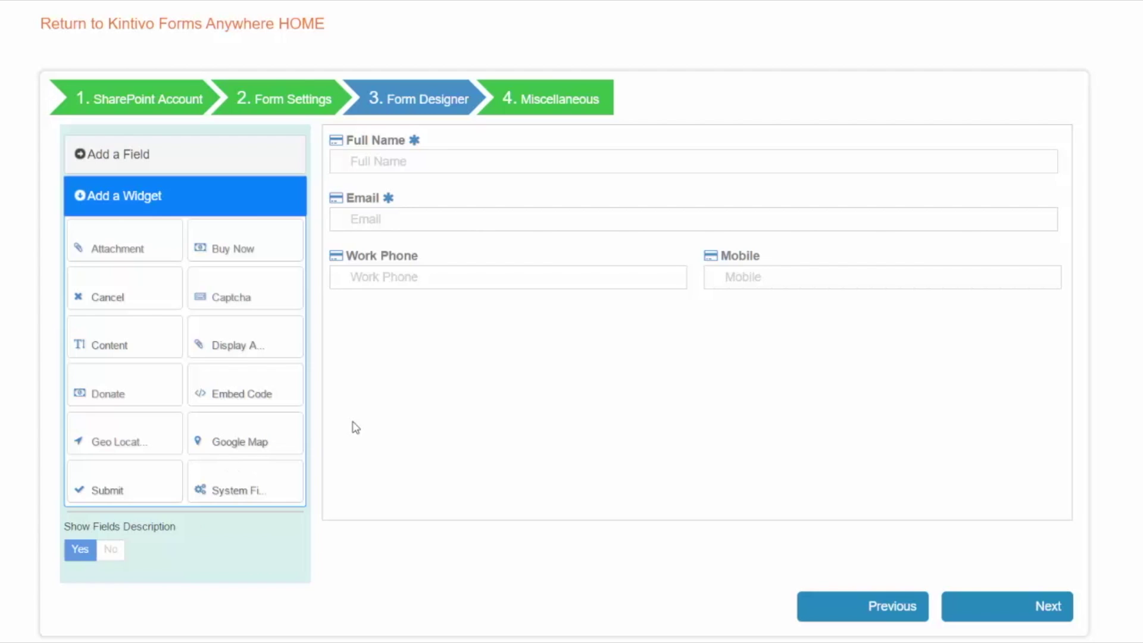
Step: Drag a Submit widget onto the form below the Work Phone and Mobile fields
{"action": "left_click_drag", "start_coordinate": [146, 477], "coordinate": [774, 387]}
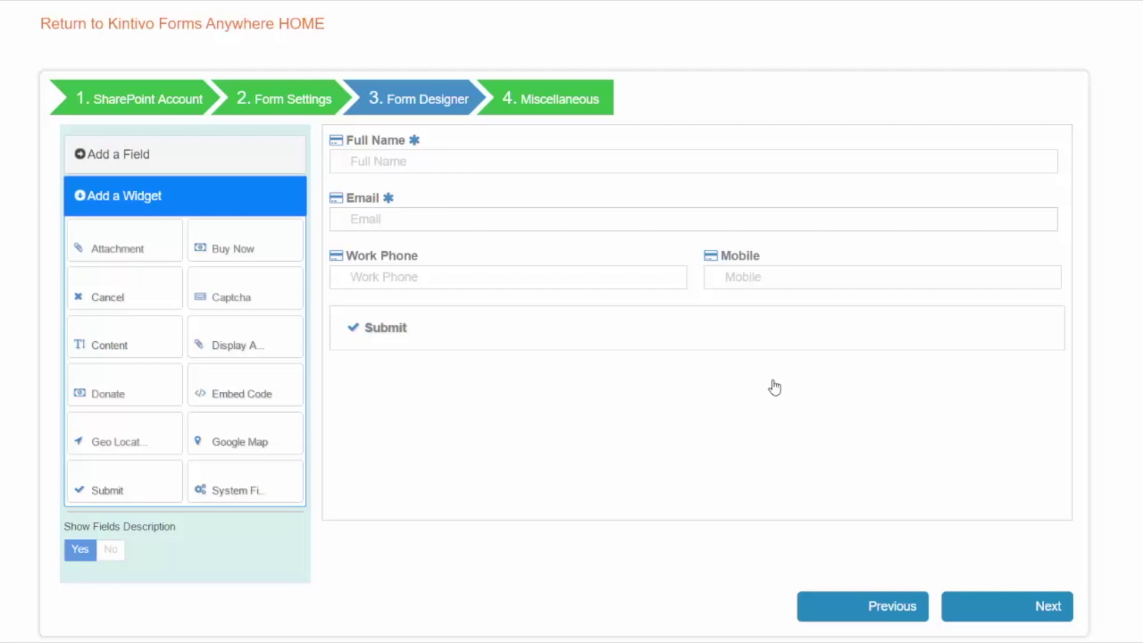
Step: Open the Submit widget's settings and try the Link and Image submit button types
{"action": "left_click", "coordinate": [659, 348]}
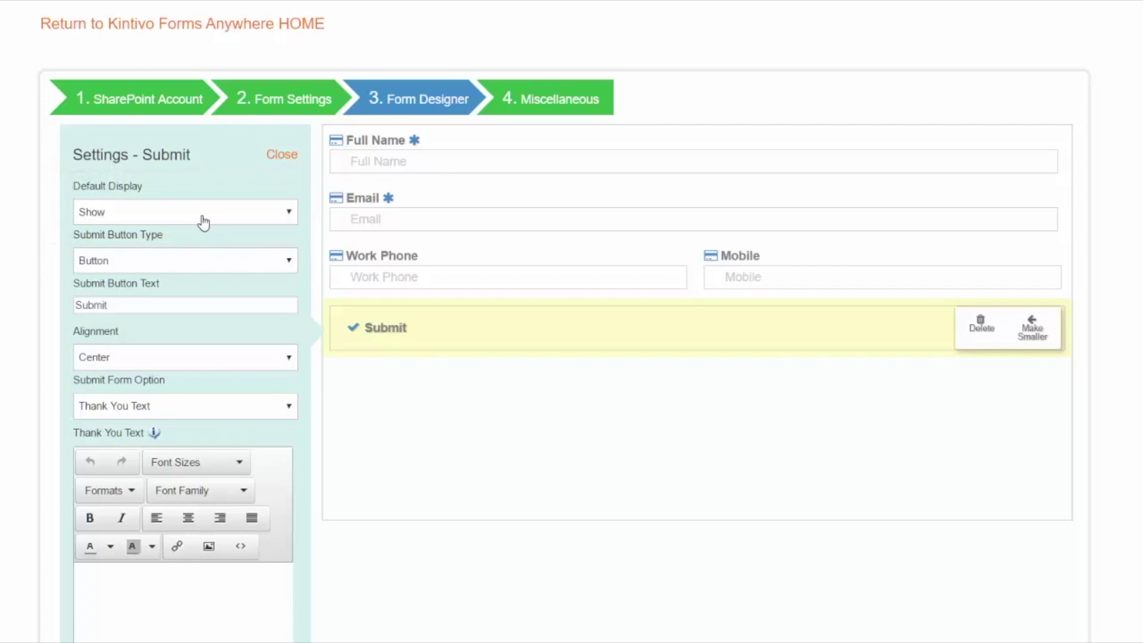
{"action": "left_click", "coordinate": [136, 268]}
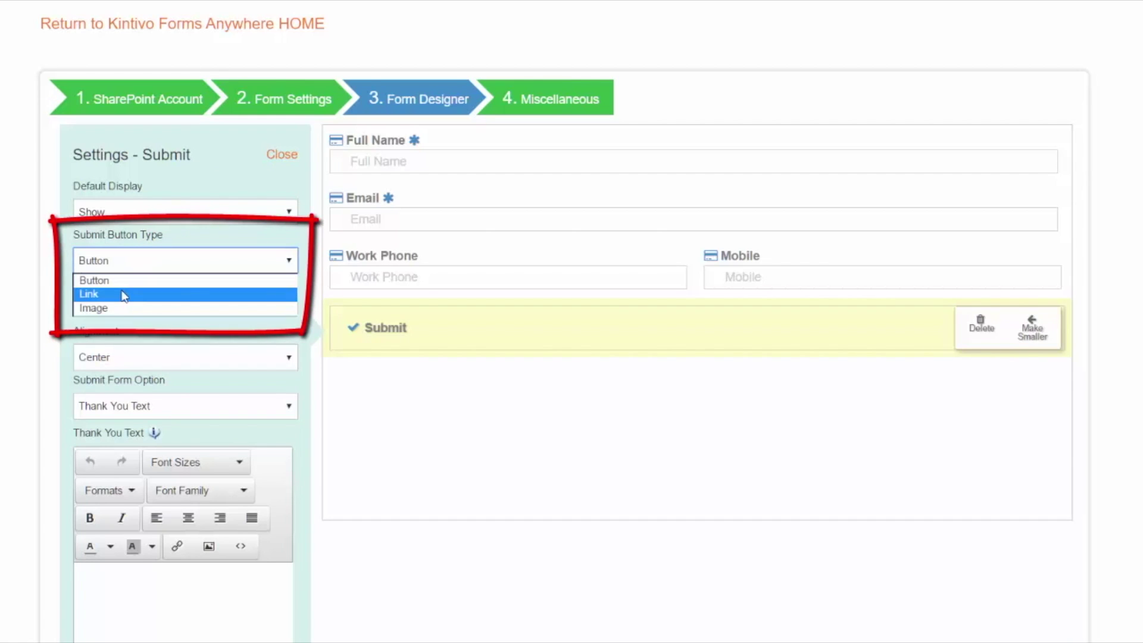
{"action": "left_click", "coordinate": [124, 296]}
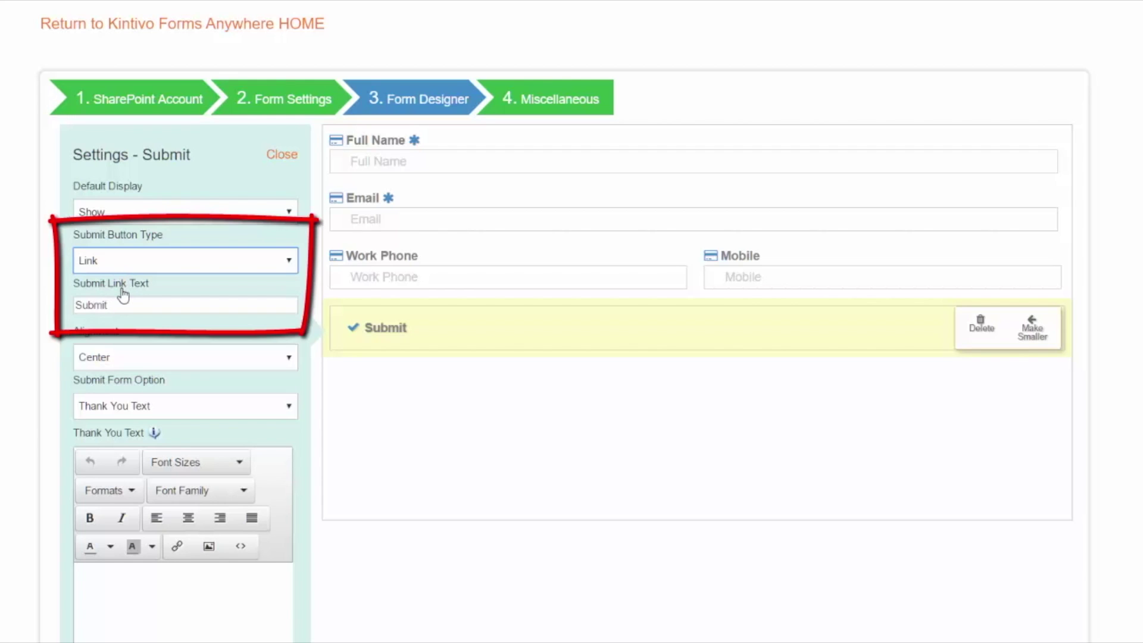
{"action": "left_click", "coordinate": [124, 306]}
{"action": "left_click_drag", "start_coordinate": [124, 306], "coordinate": [44, 306]}
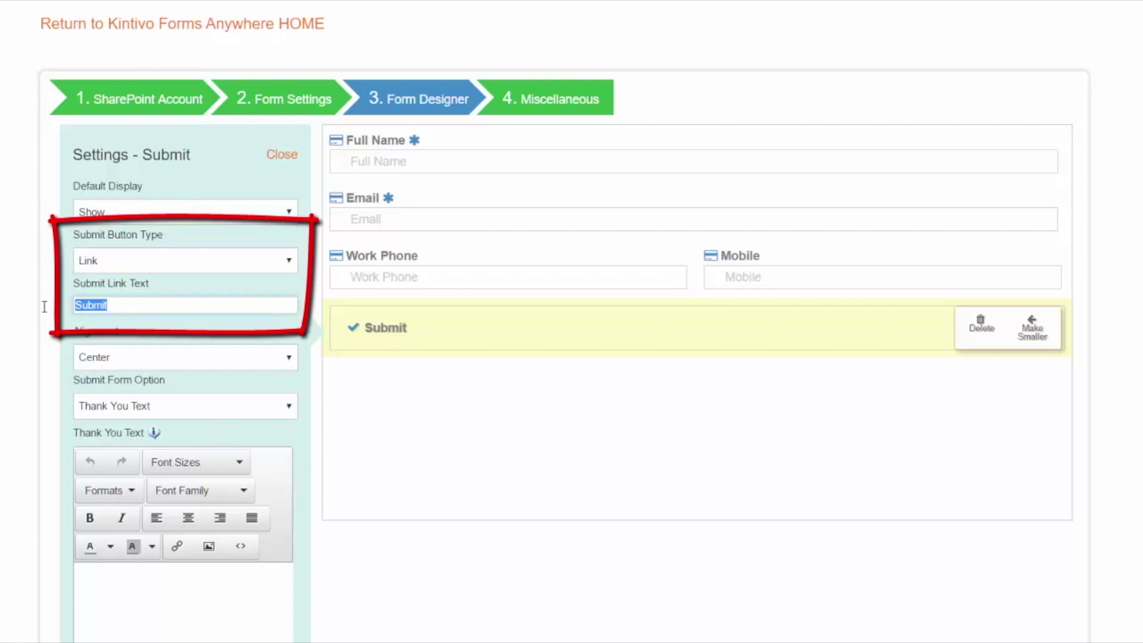
{"action": "left_click", "coordinate": [110, 267]}
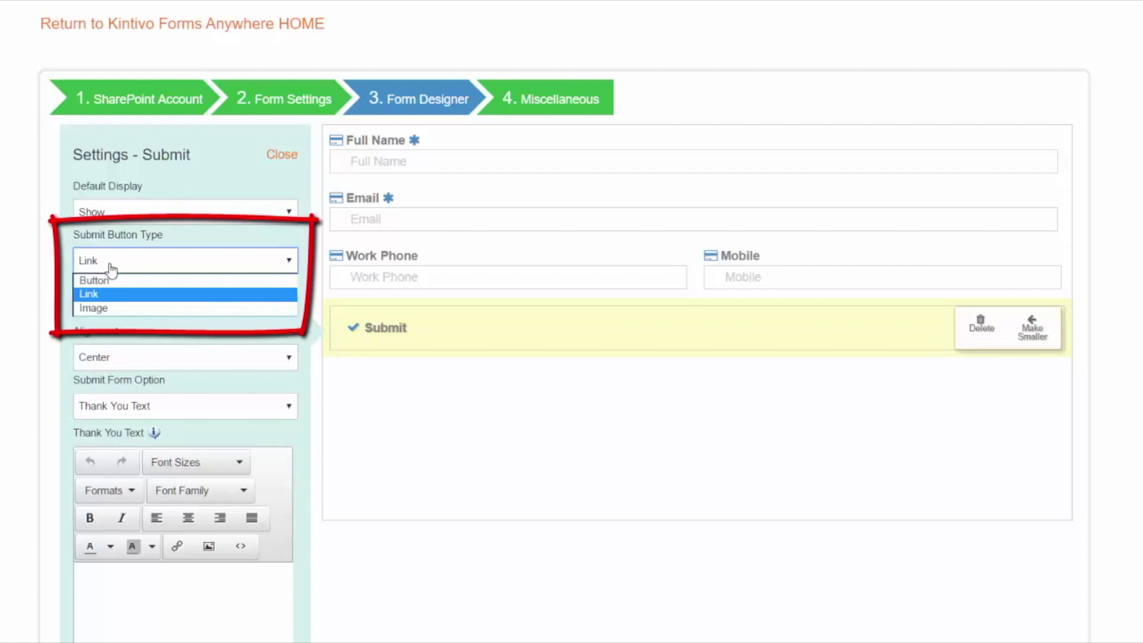
{"action": "left_click", "coordinate": [109, 309]}
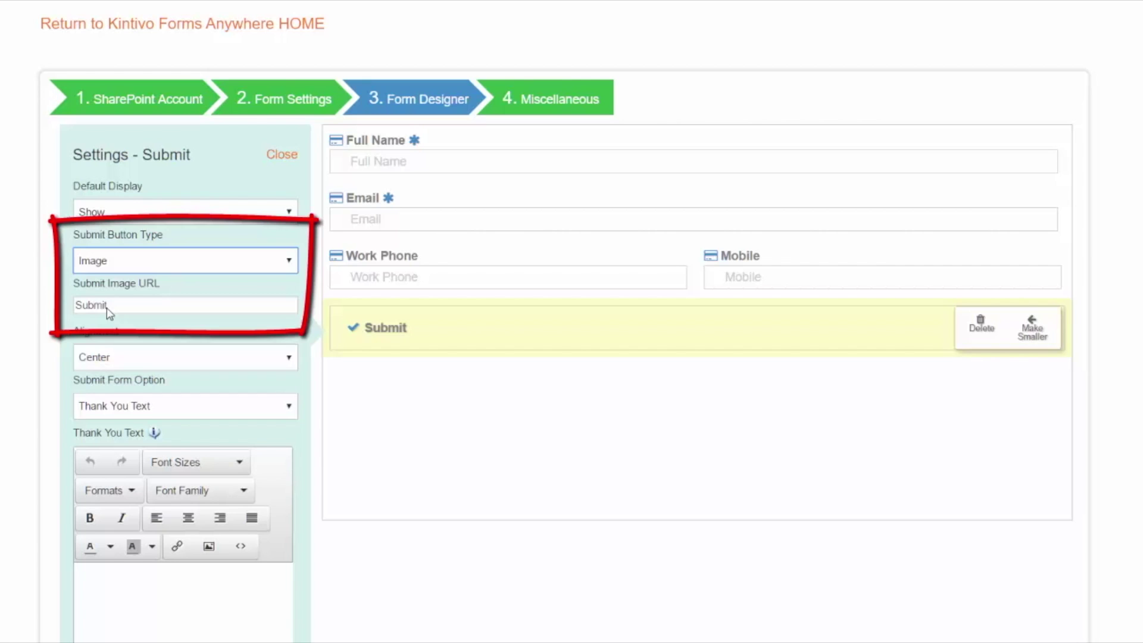
{"action": "left_click_drag", "start_coordinate": [138, 307], "coordinate": [50, 293]}
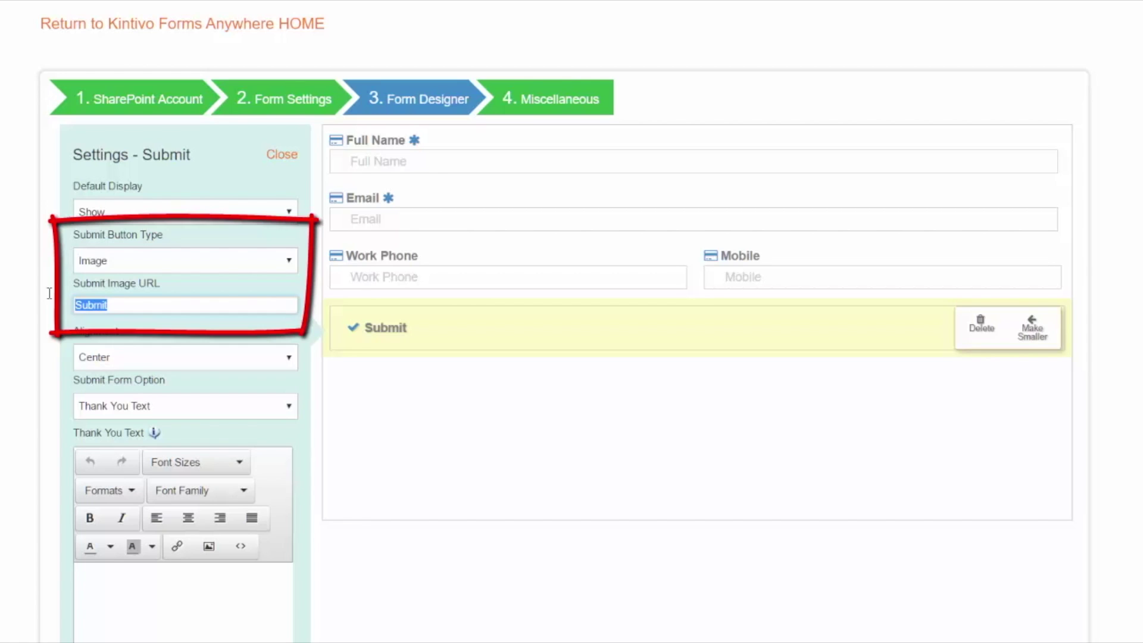
Step: Set the submit type back to Button and change its text to 'Go!'
{"action": "left_click", "coordinate": [132, 266]}
{"action": "left_click", "coordinate": [122, 284]}
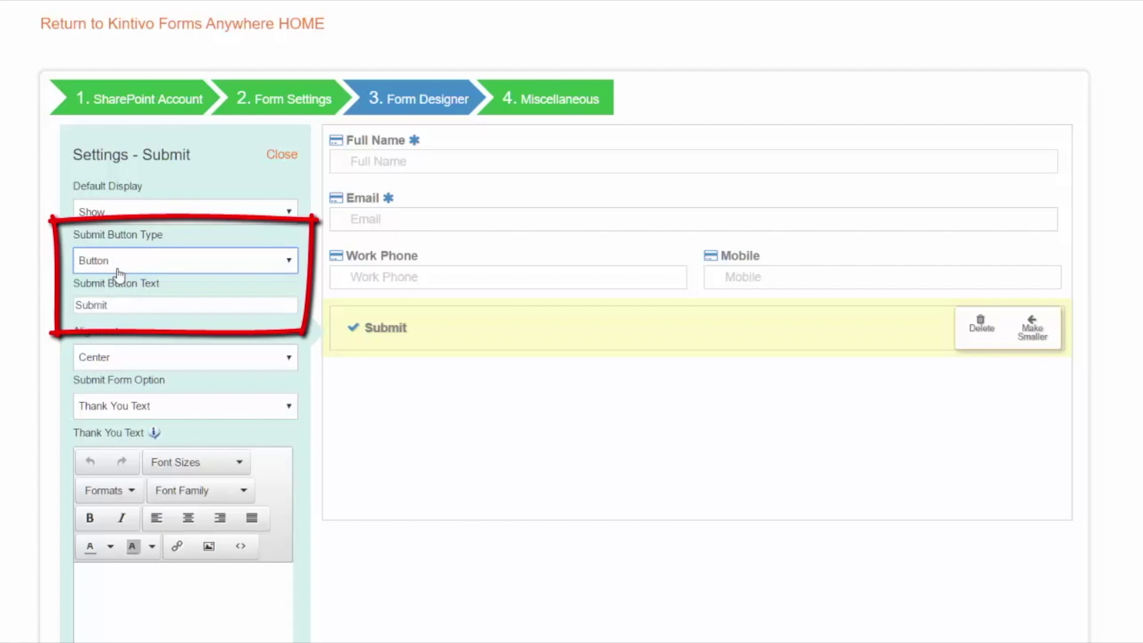
{"action": "left_click_drag", "start_coordinate": [122, 305], "coordinate": [52, 311]}
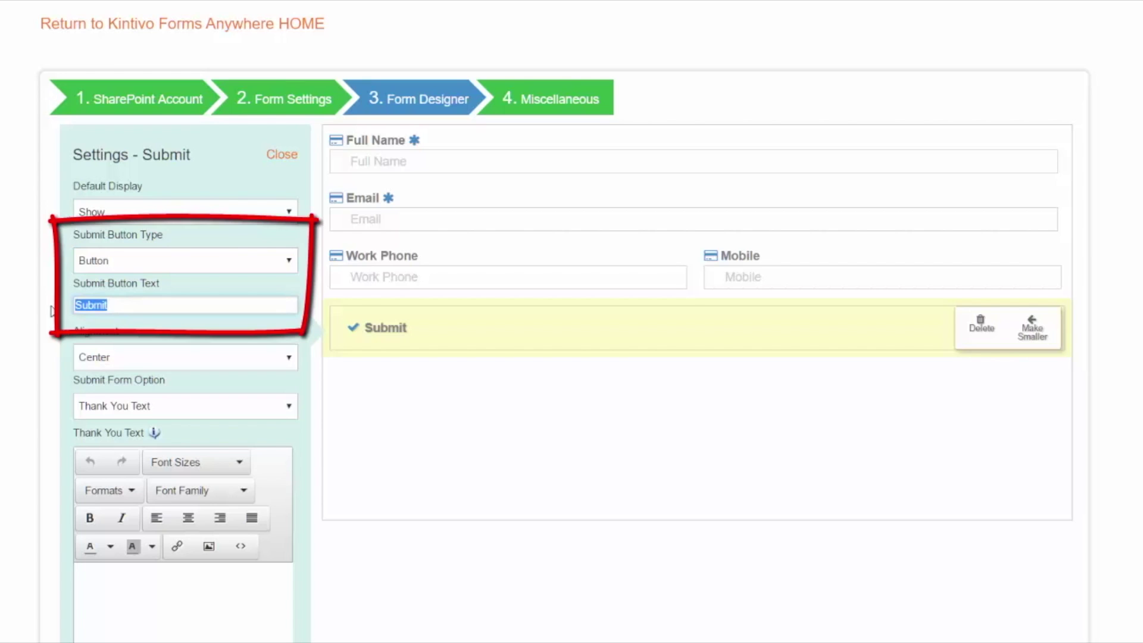
{"action": "type", "text": "Go!"}
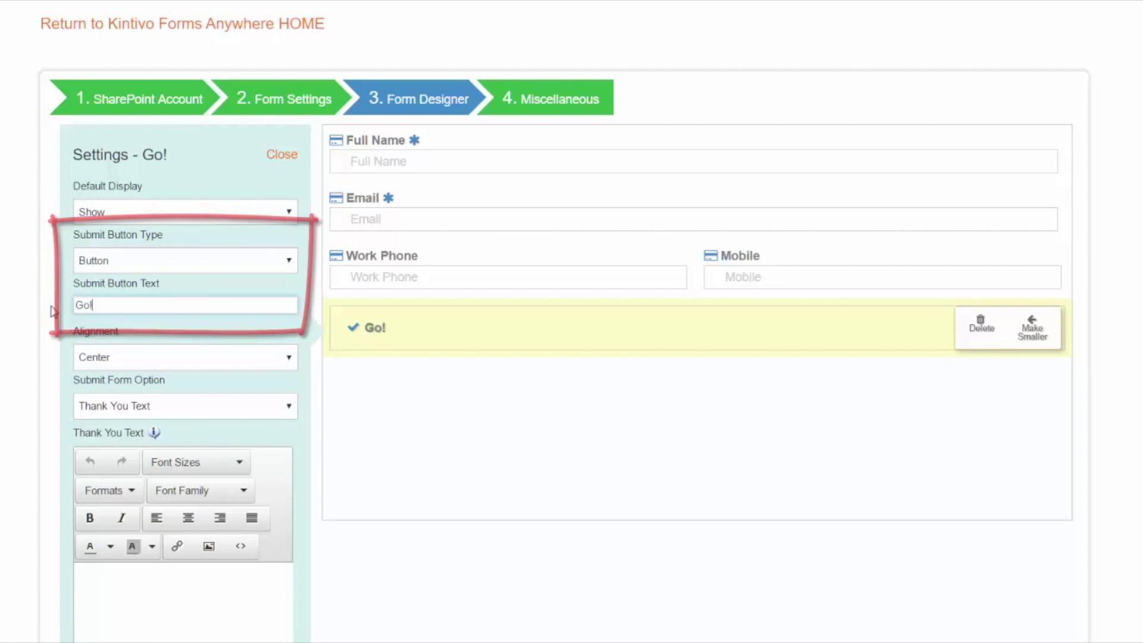
Step: Keep the button centred and keep showing thank-you text after submission
{"action": "left_click", "coordinate": [156, 359]}
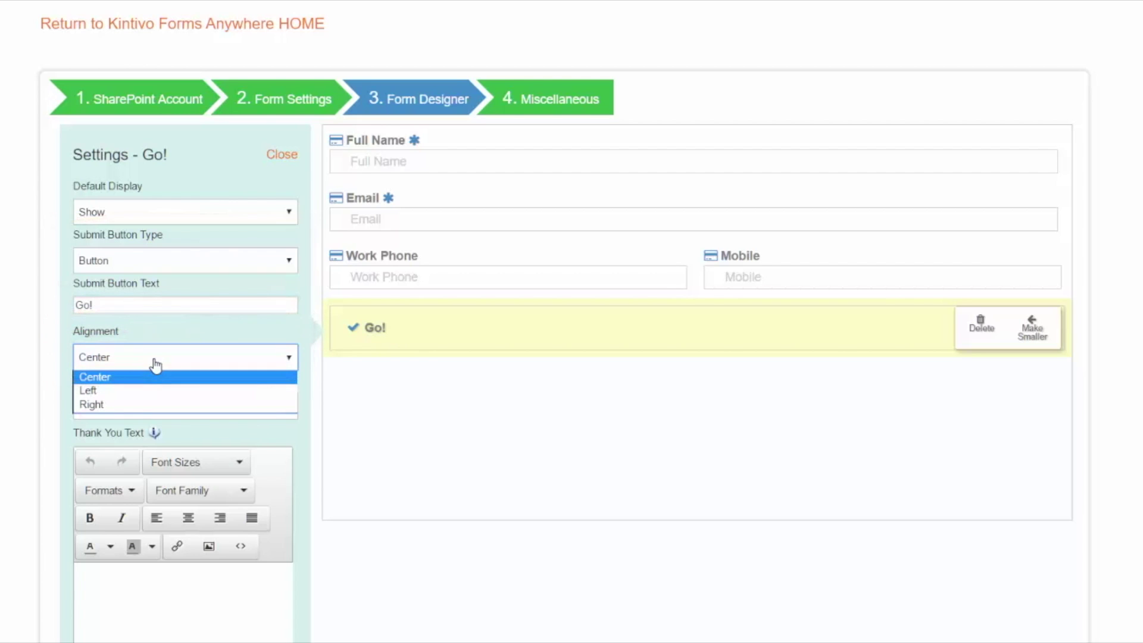
{"action": "left_click", "coordinate": [155, 363]}
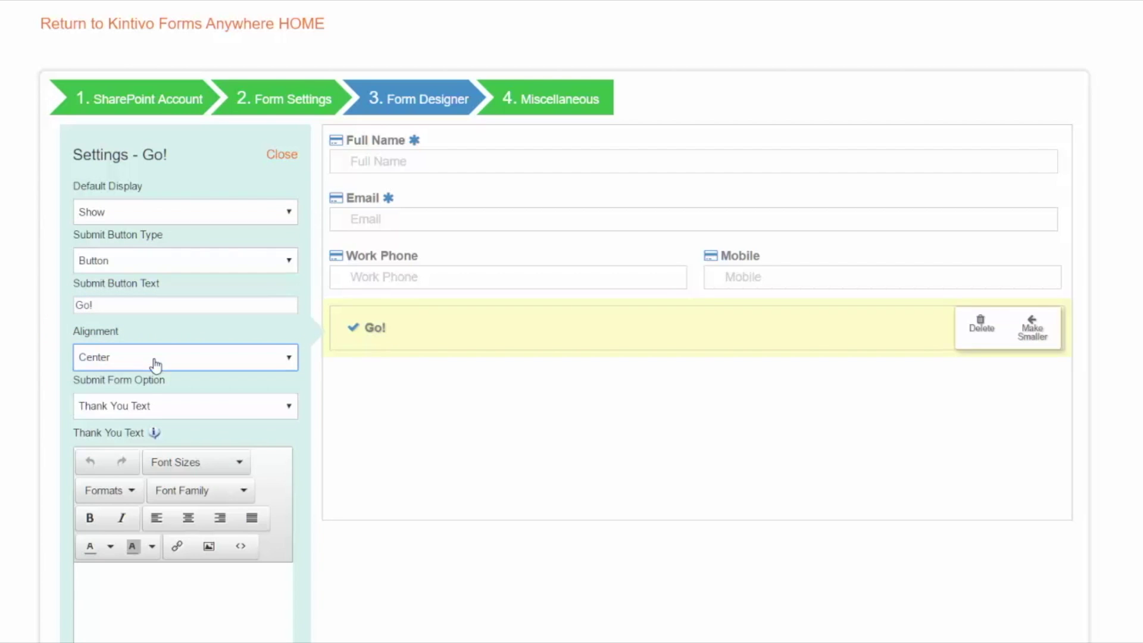
{"action": "left_click", "coordinate": [120, 411]}
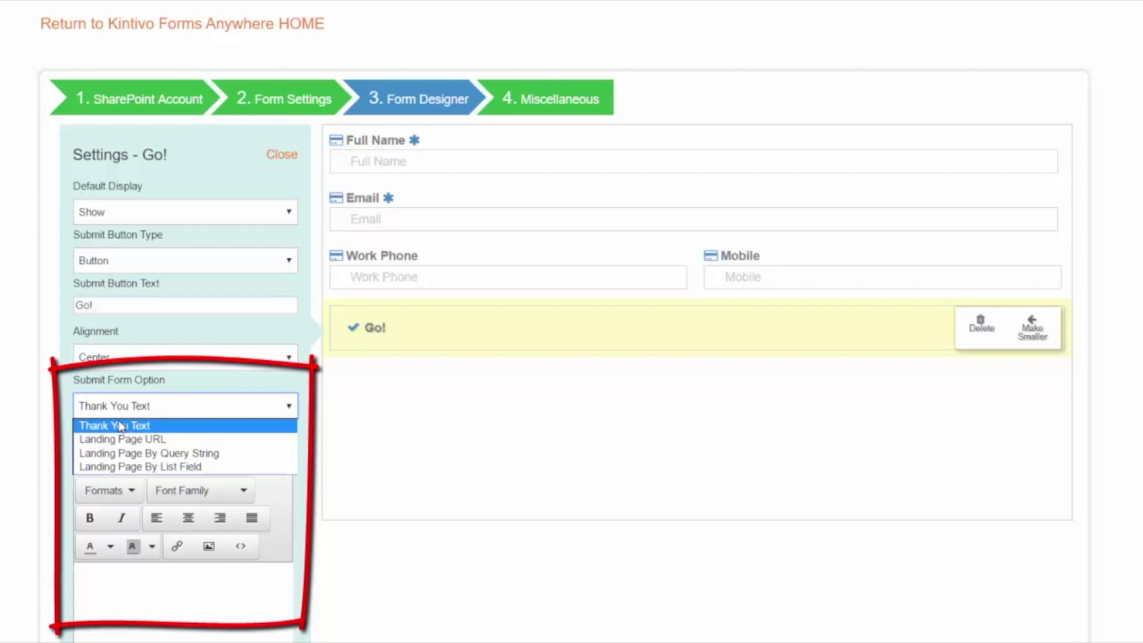
{"action": "left_click", "coordinate": [121, 426]}
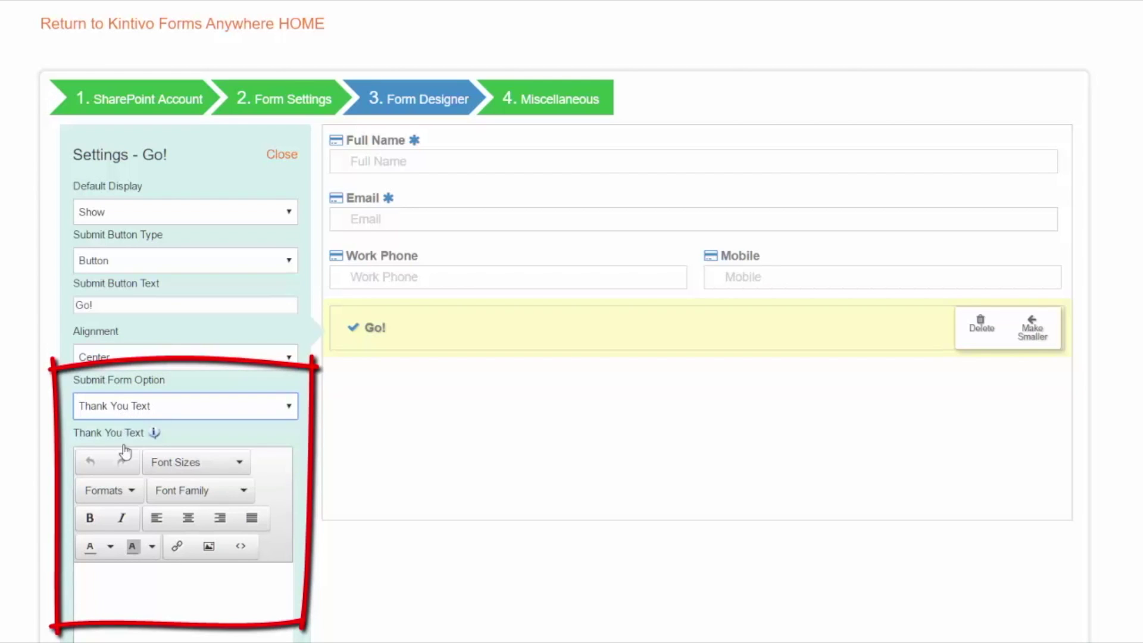
Step: Enter 'Thanks! We will contact you soon!' as the thank-you text and format it as Heading 1
{"action": "left_click", "coordinate": [168, 608]}
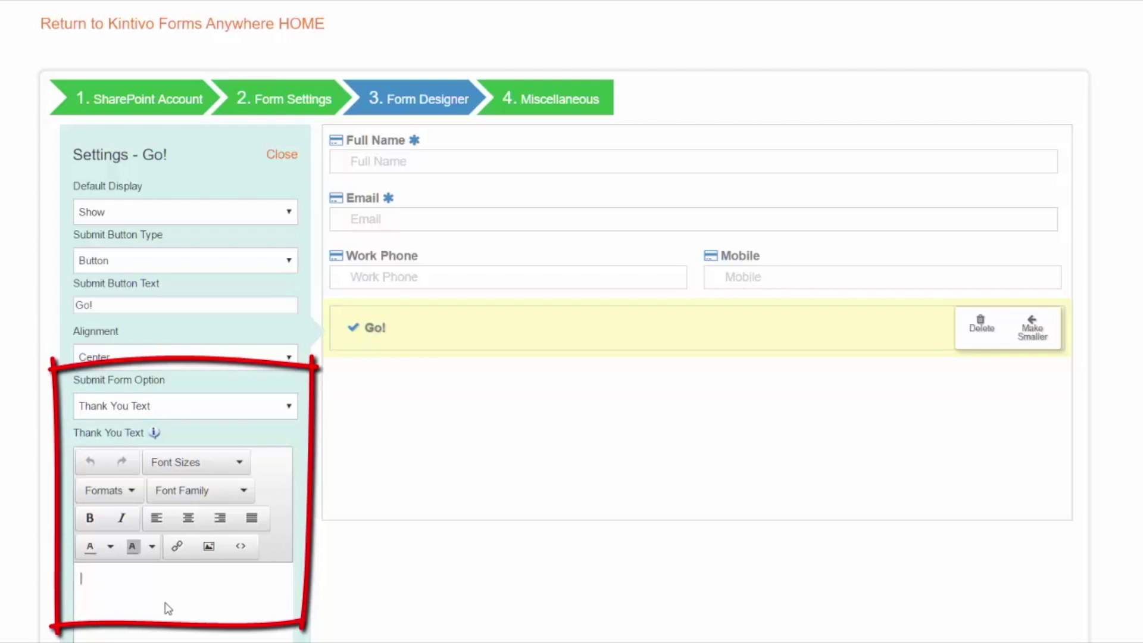
{"action": "type", "text": "Thanks!  We will contact y"}
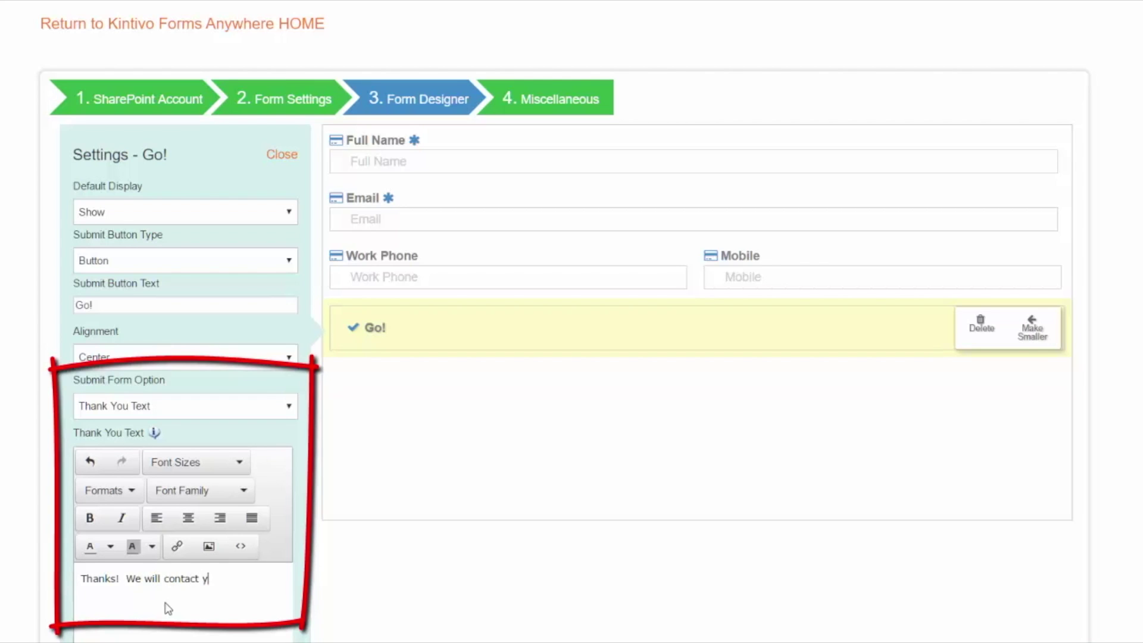
{"action": "type", "text": "ou soon!"}
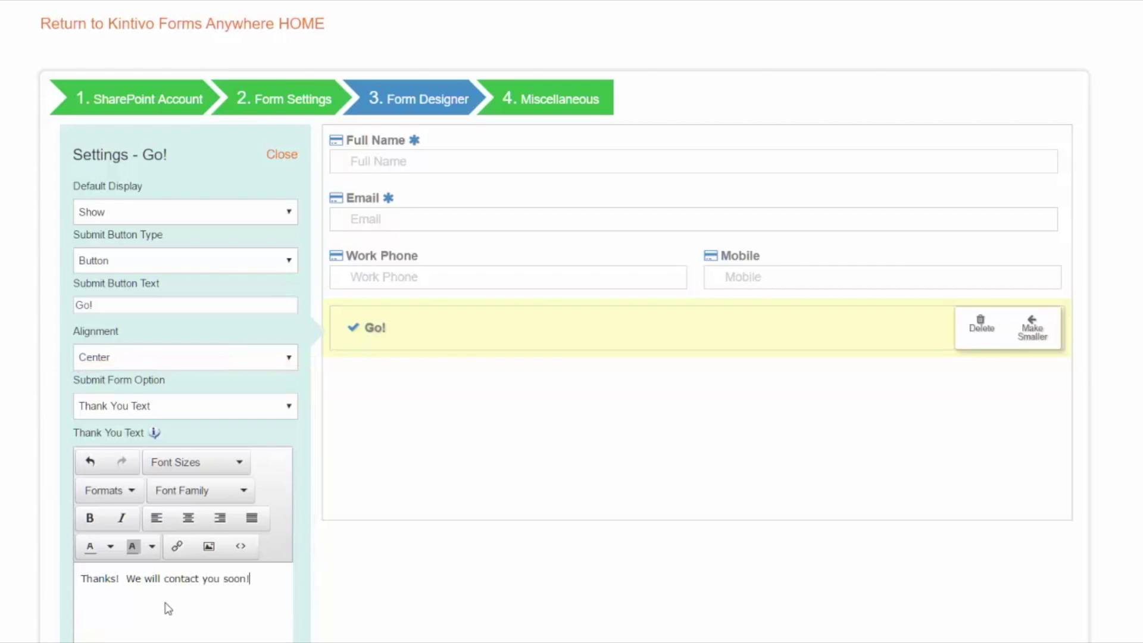
{"action": "left_click_drag", "start_coordinate": [264, 579], "coordinate": [79, 579]}
{"action": "key", "text": "ctrl+c"}
{"action": "left_click", "coordinate": [106, 492]}
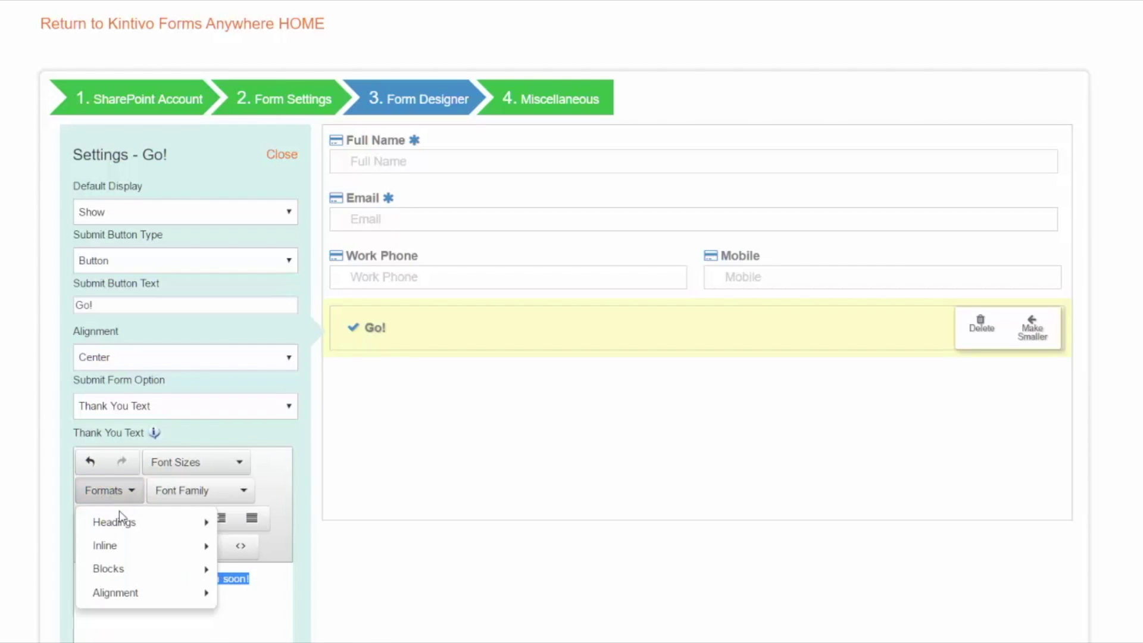
{"action": "mouse_move", "coordinate": [189, 527]}
{"action": "left_click", "coordinate": [255, 531]}
{"action": "left_click", "coordinate": [207, 610]}
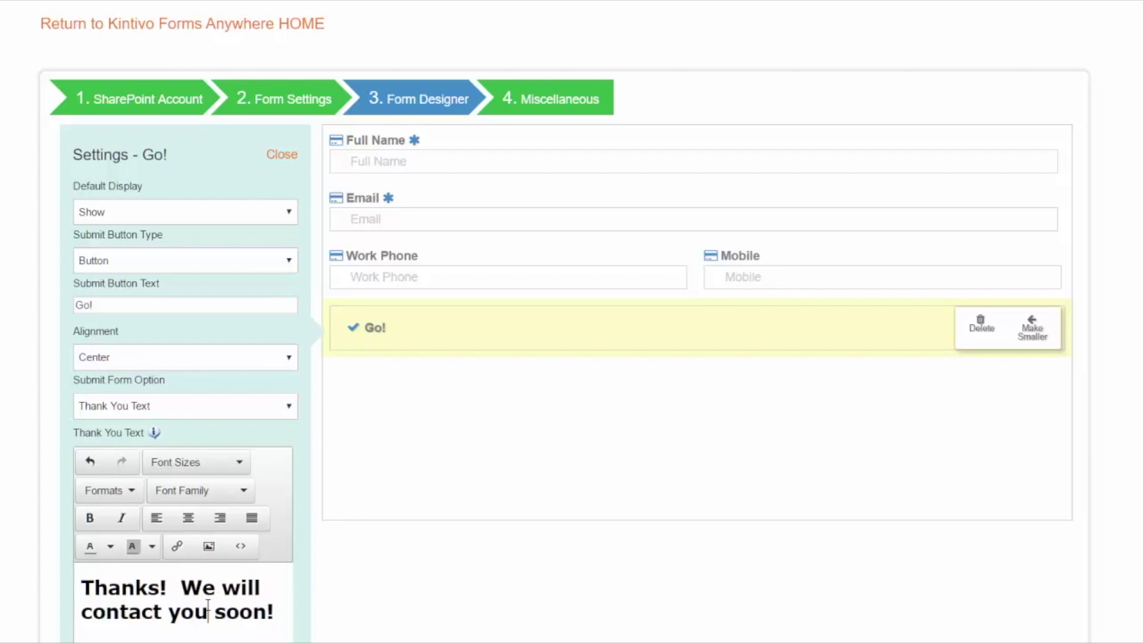
{"action": "left_click", "coordinate": [287, 615]}
{"action": "left_click", "coordinate": [209, 411]}
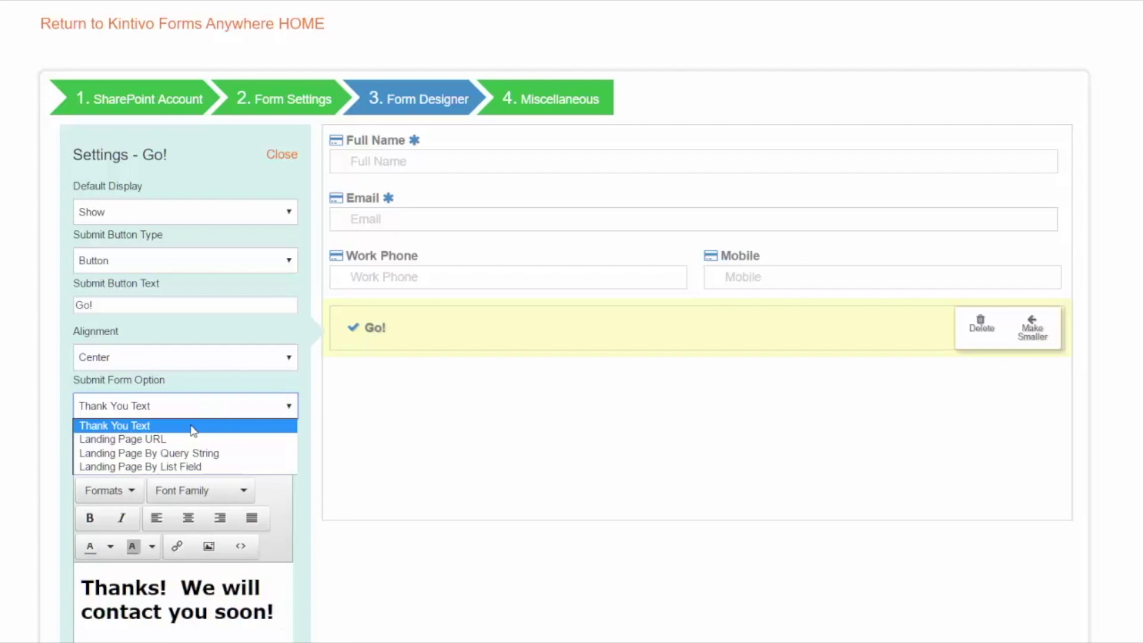
{"action": "left_click", "coordinate": [162, 441]}
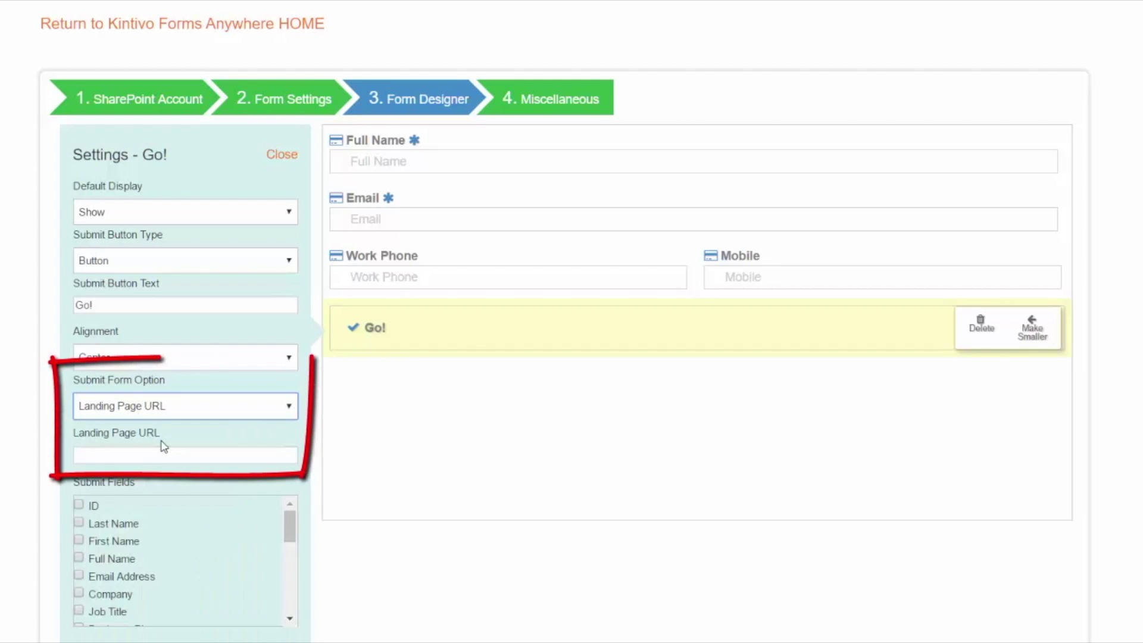
{"action": "left_click", "coordinate": [162, 451]}
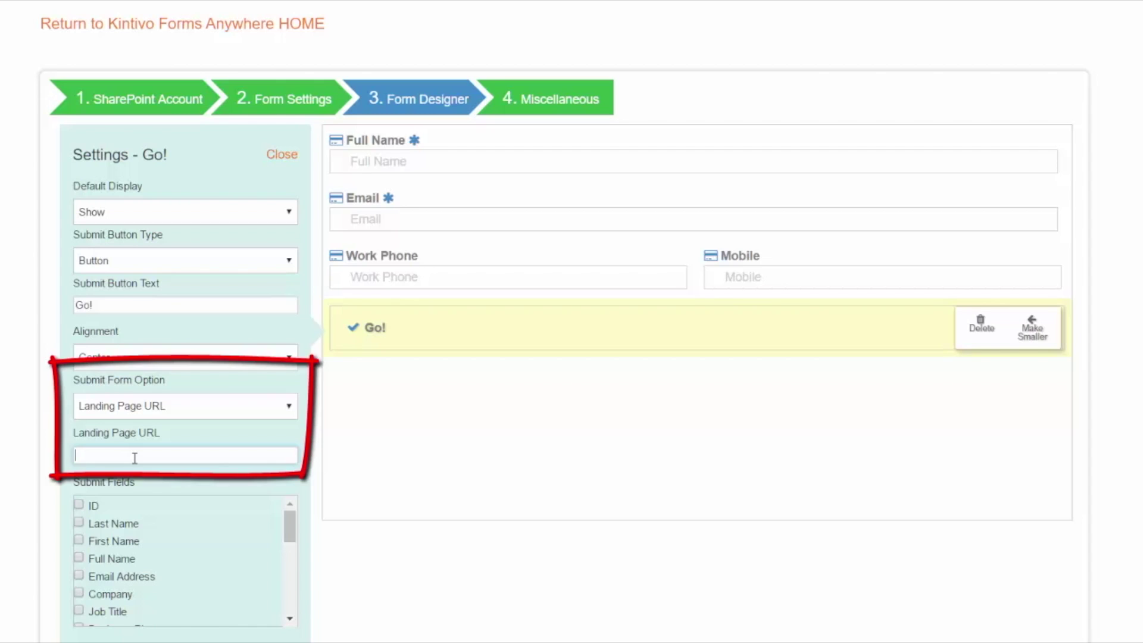
{"action": "left_click", "coordinate": [145, 411]}
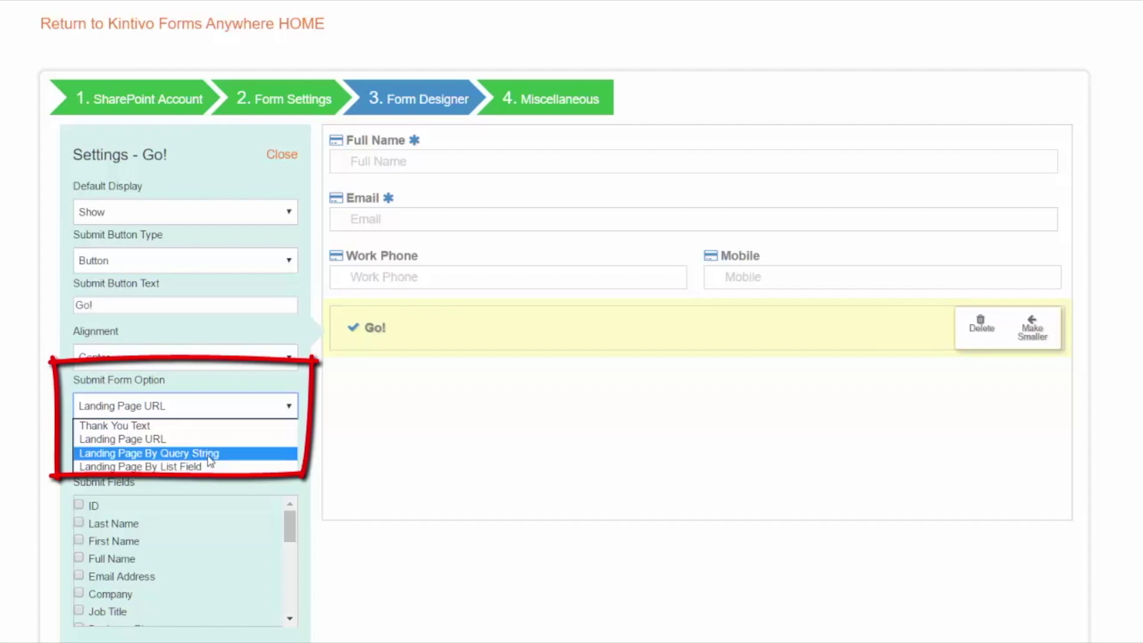
{"action": "left_click", "coordinate": [172, 413]}
{"action": "left_click", "coordinate": [172, 413]}
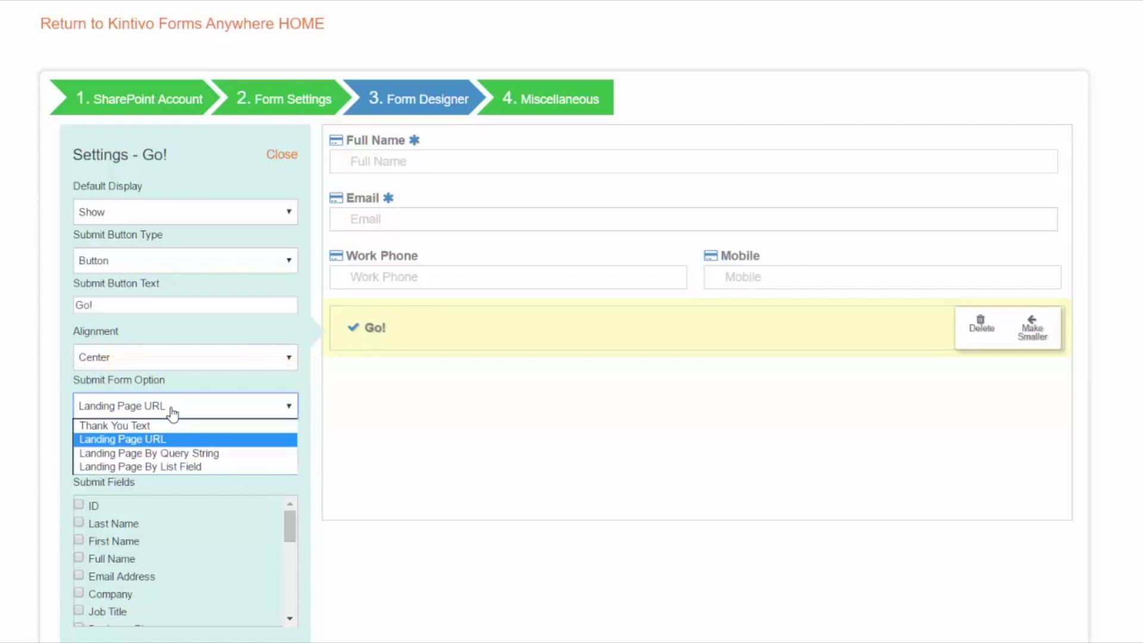
{"action": "left_click", "coordinate": [108, 426]}
{"action": "left_click", "coordinate": [163, 581]}
{"action": "key", "text": "ctrl+v"}
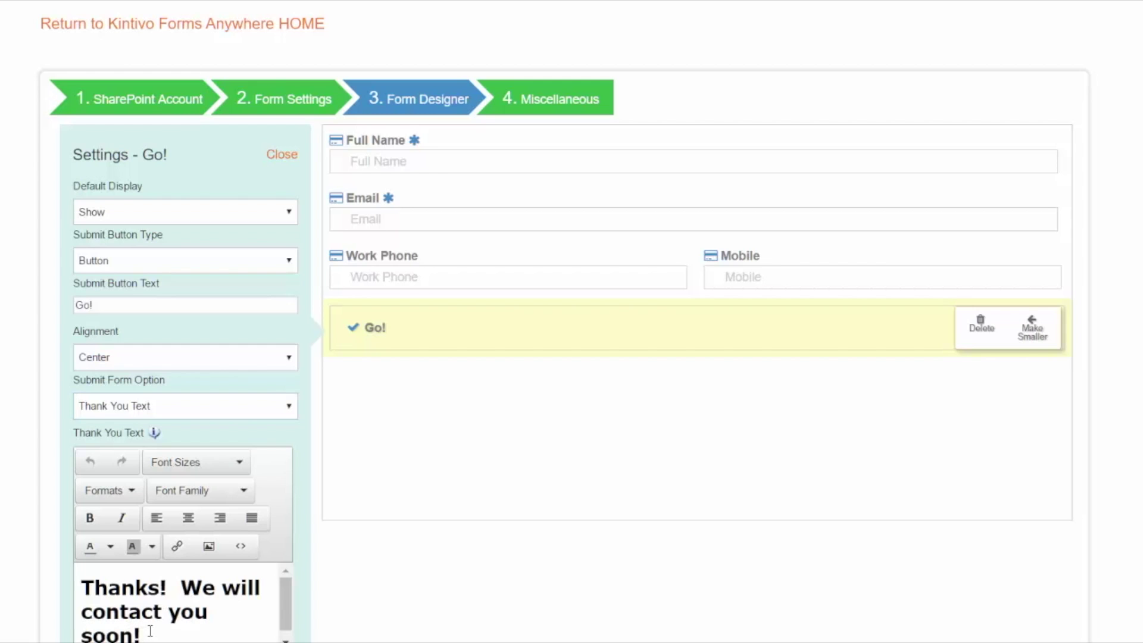
Step: Leave Display Form at Yes and set 'Fade text after 10 seconds' to No
{"action": "scroll", "coordinate": [150, 631], "scroll_direction": "down", "scroll_amount": 3}
{"action": "scroll", "coordinate": [226, 375], "scroll_direction": "down", "scroll_amount": 5}
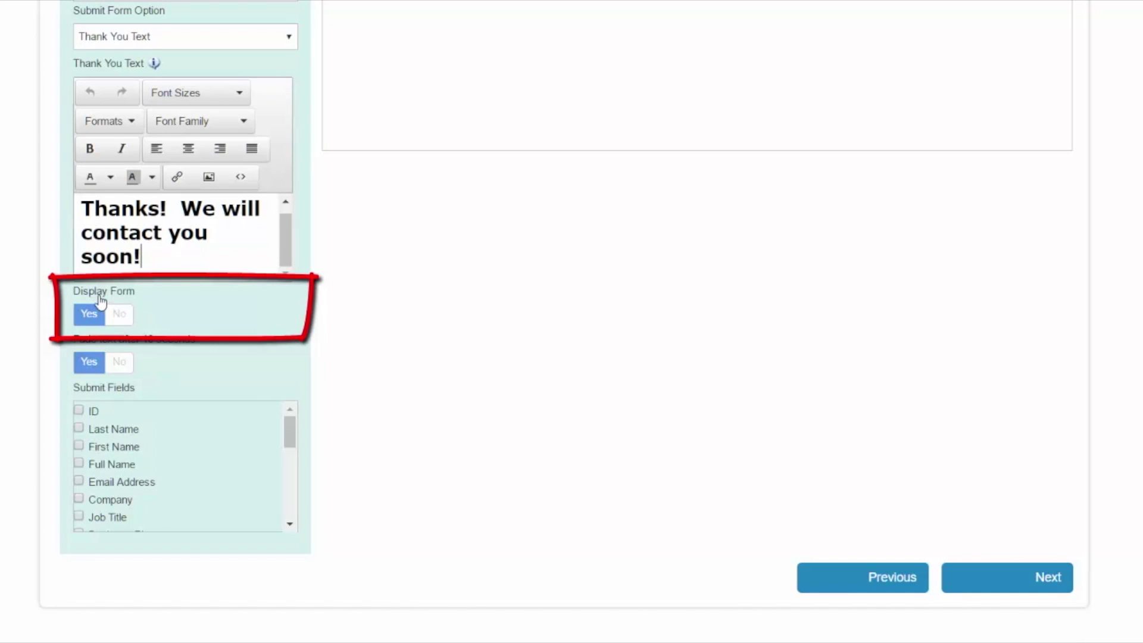
{"action": "left_click", "coordinate": [117, 319]}
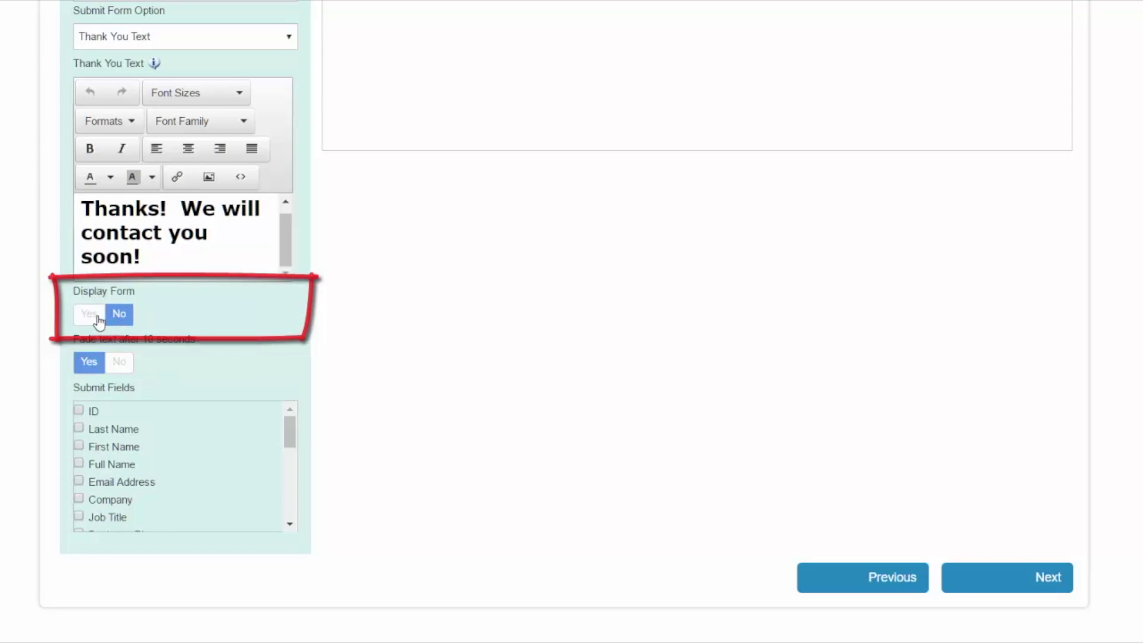
{"action": "left_click", "coordinate": [97, 320]}
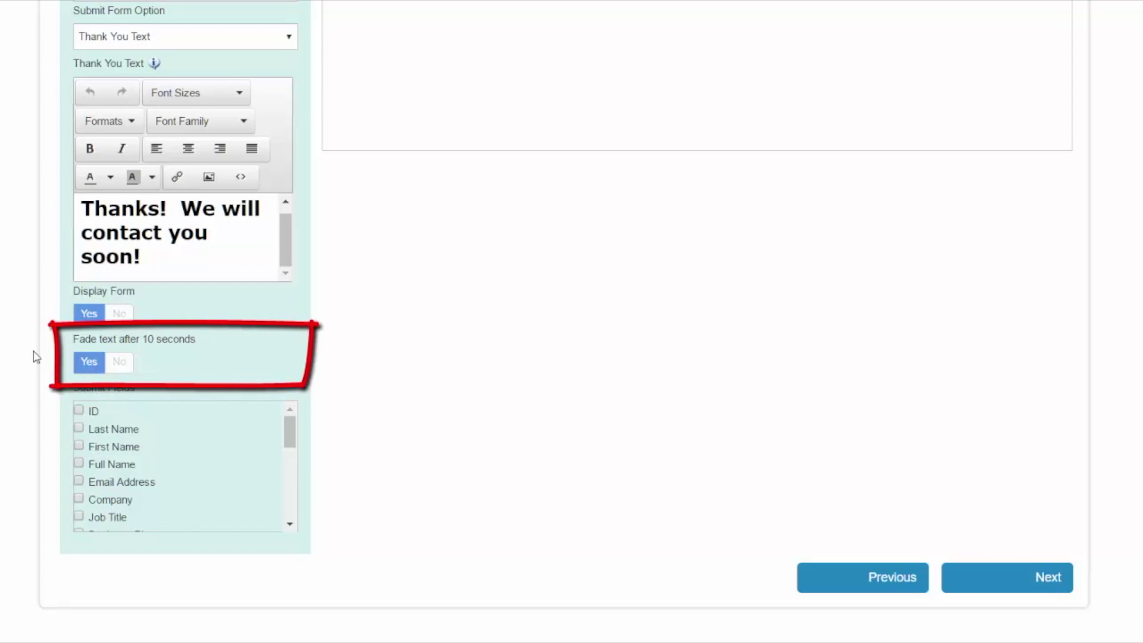
{"action": "left_click", "coordinate": [119, 361]}
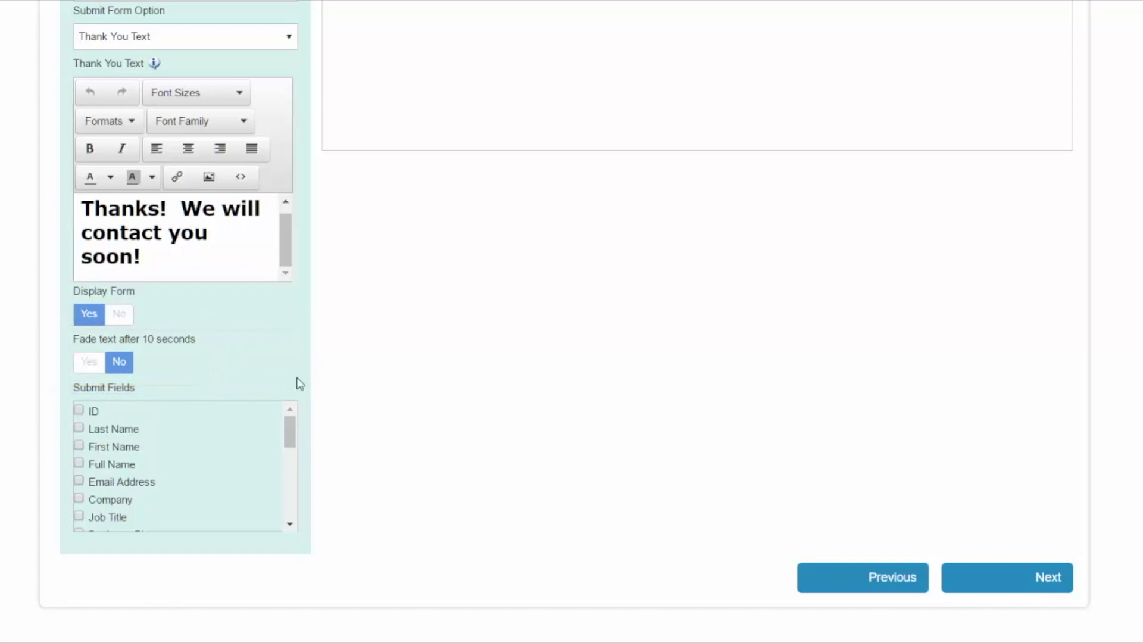
{"action": "scroll", "coordinate": [580, 379], "scroll_direction": "up", "scroll_amount": 5}
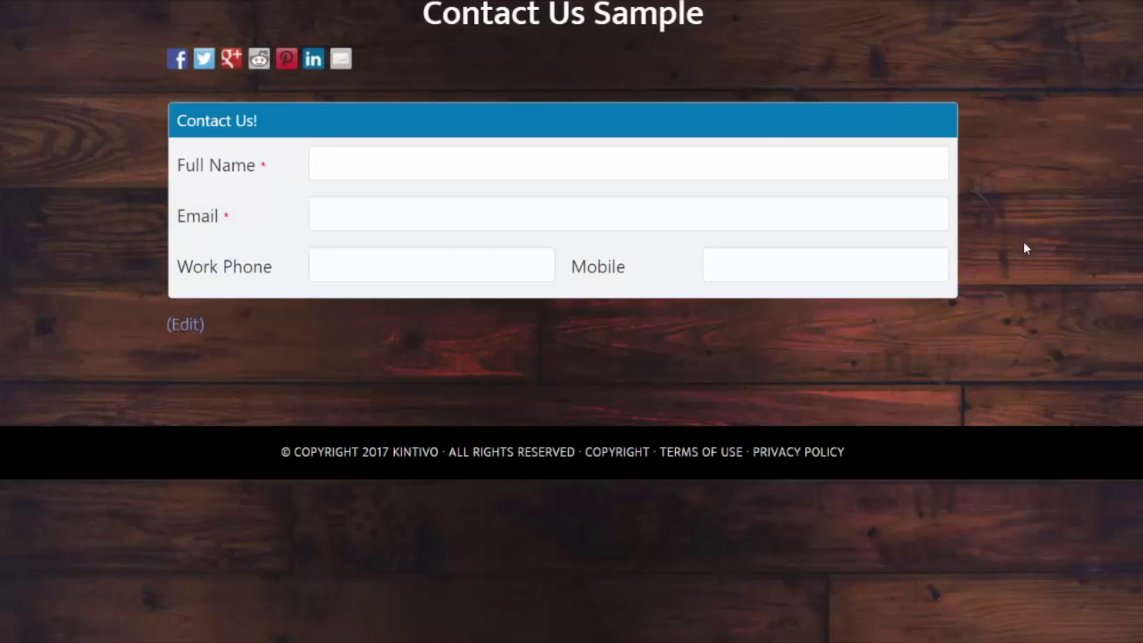
Step: Reload the Contact Us Sample page so the form shows the Go! button
{"action": "right_click", "coordinate": [1024, 247]}
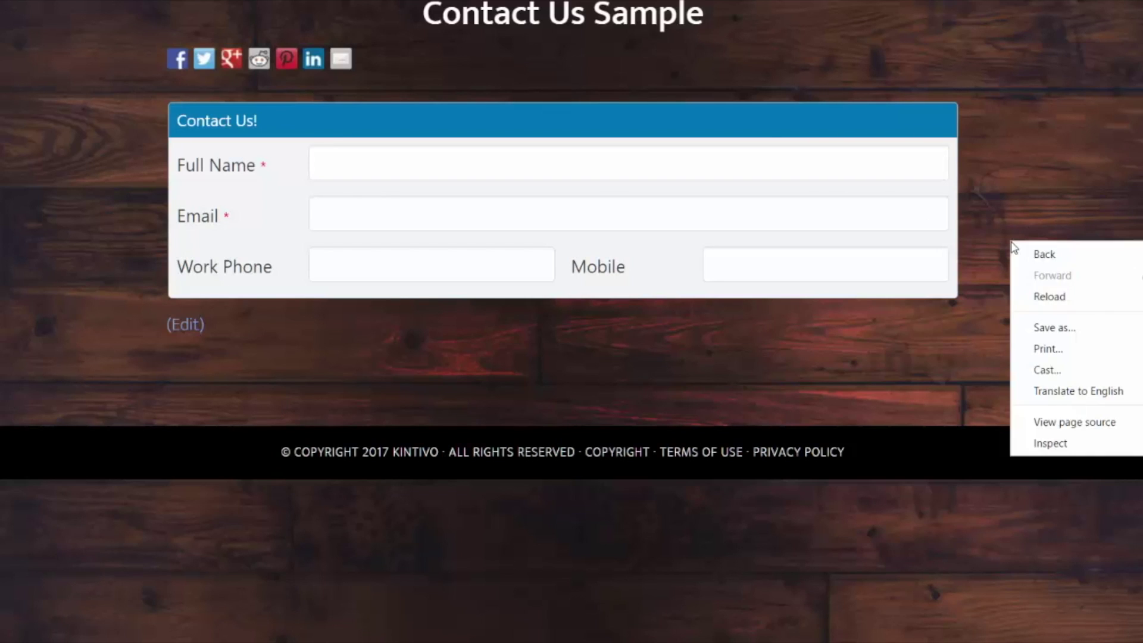
{"action": "left_click", "coordinate": [1037, 296]}
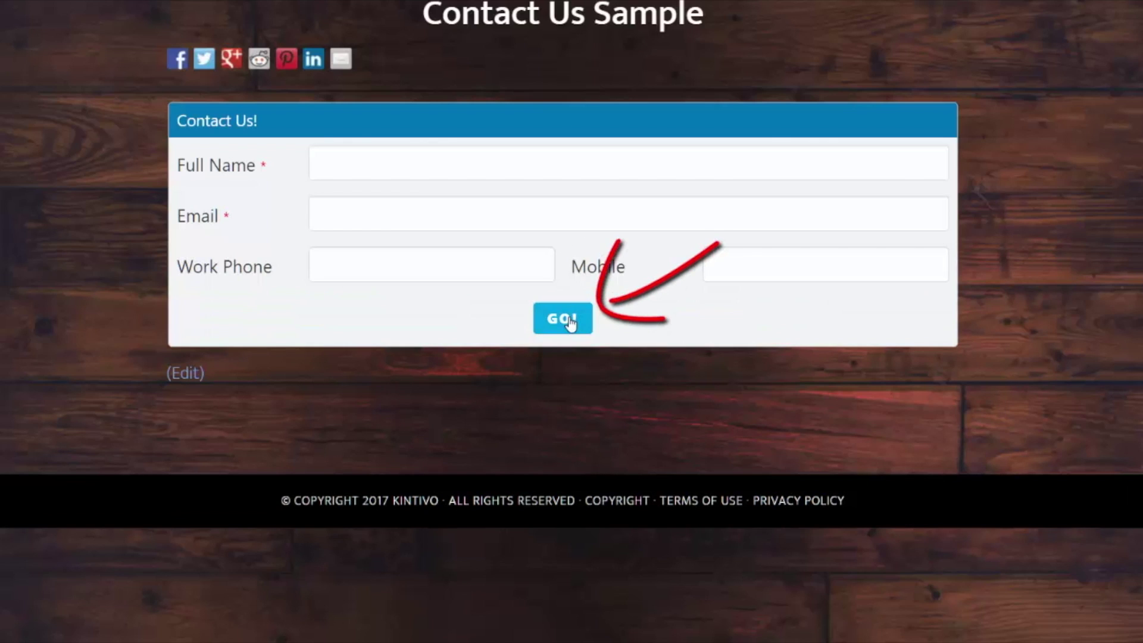